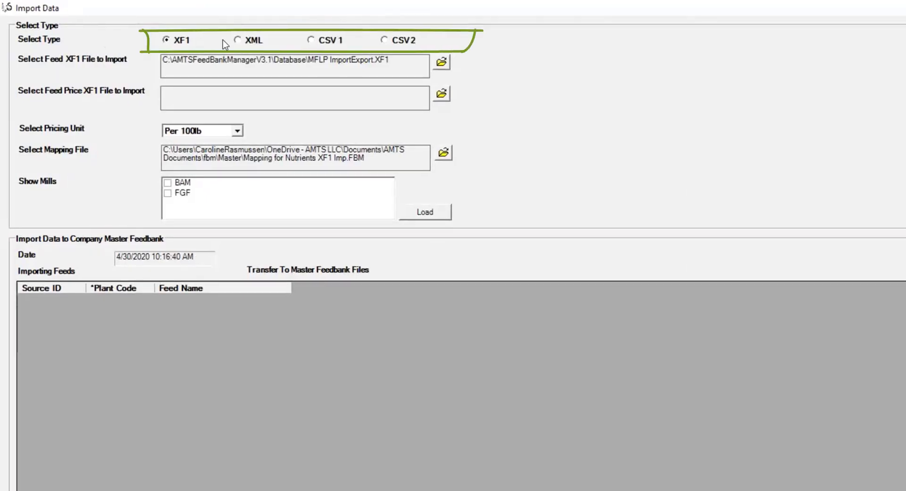
# - Choose XML as the import type, include the BAM and FGF mills, and load the feeds from the selected file
pyautogui.click(238, 40)
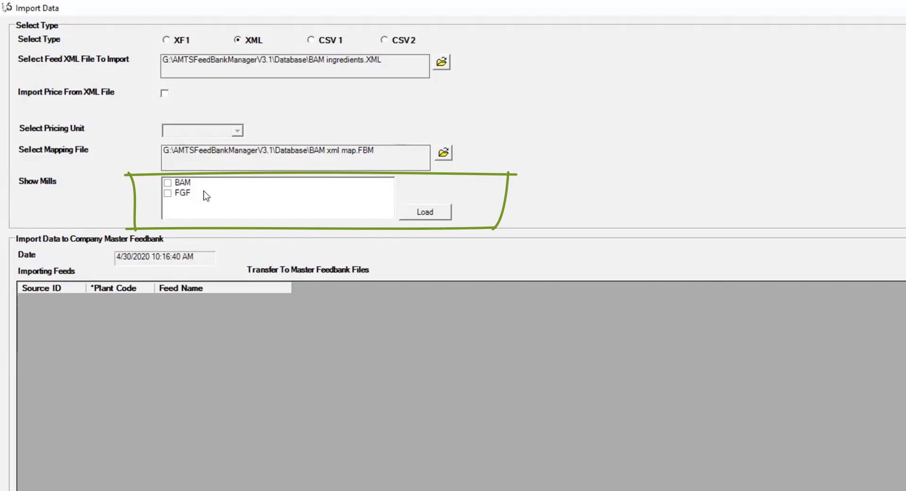
pyautogui.click(168, 183)
pyautogui.click(169, 193)
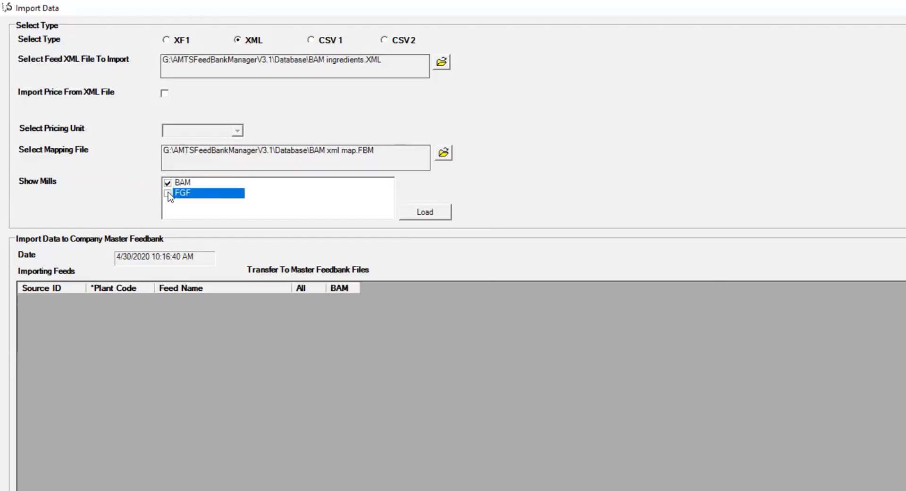
pyautogui.click(168, 193)
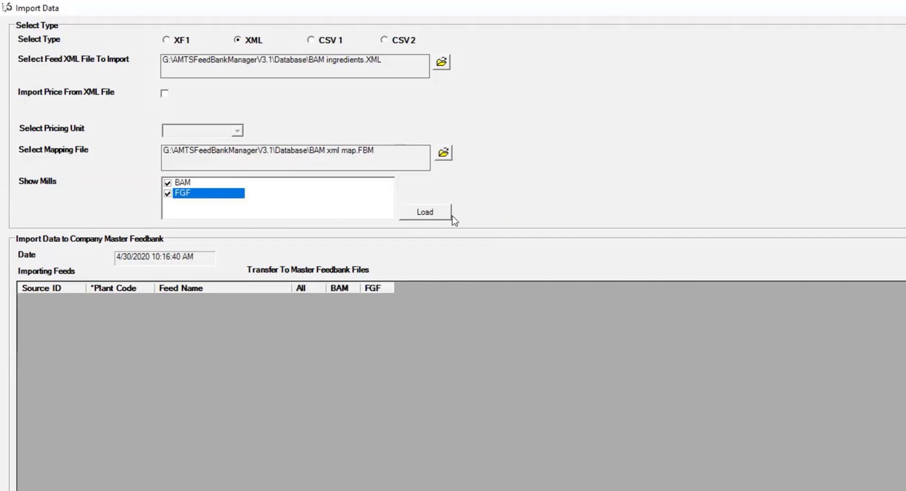
pyautogui.click(424, 212)
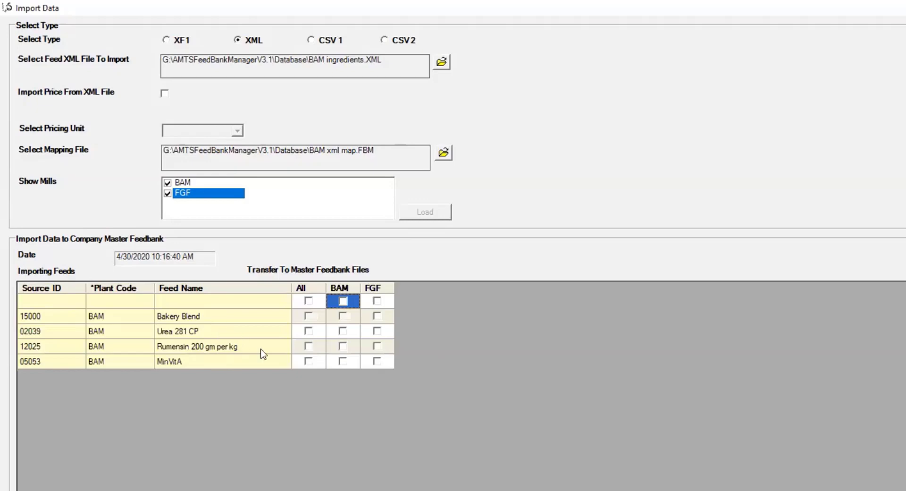
# - Import all loaded feeds into the master feedbank for the BAM mill only, and close the data import
pyautogui.click(308, 300)
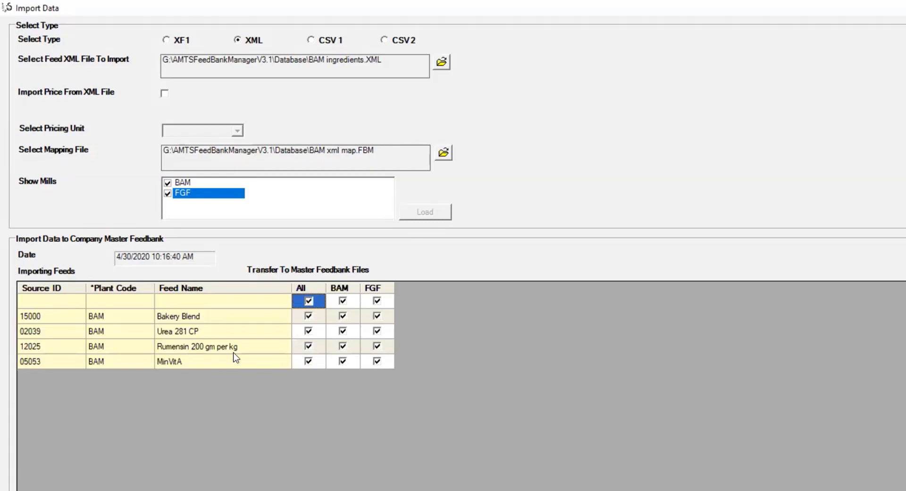
pyautogui.click(309, 301)
pyautogui.click(342, 300)
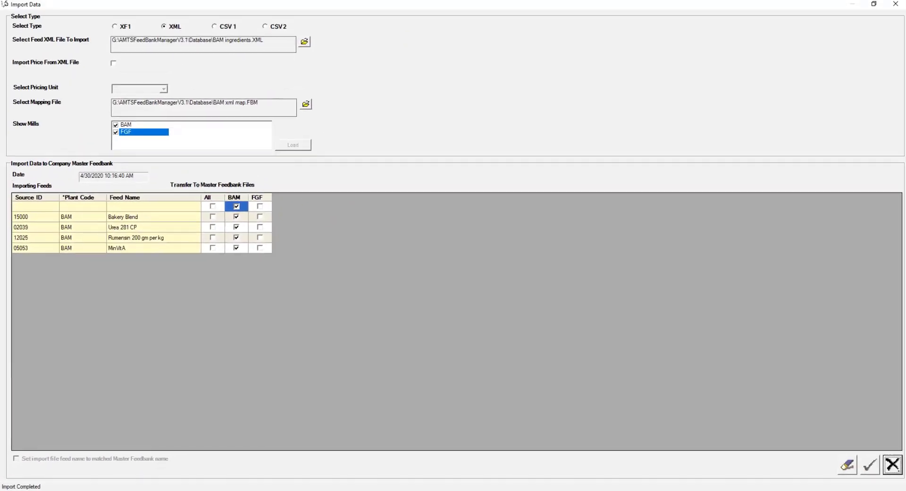
pyautogui.click(888, 466)
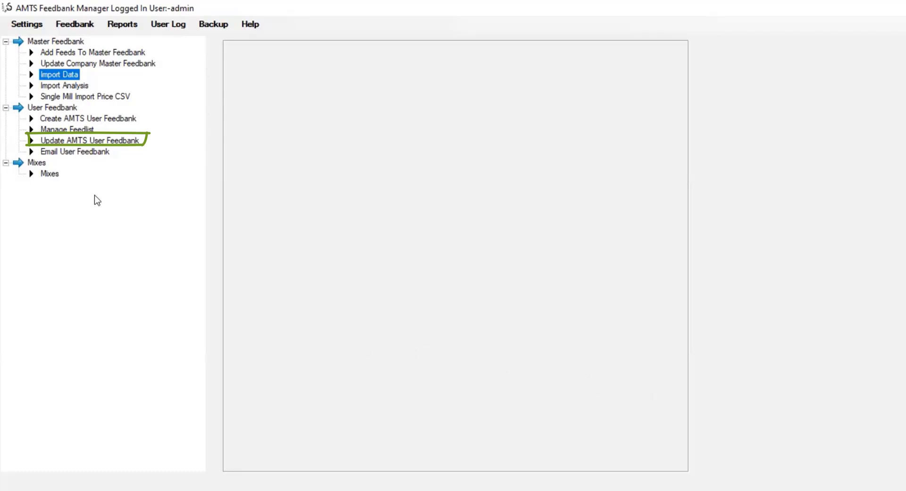
# - Choose the BAM Mill Feeds feedbank for an AMTS user feedbank update and show the company master feedbank data
pyautogui.click(72, 141)
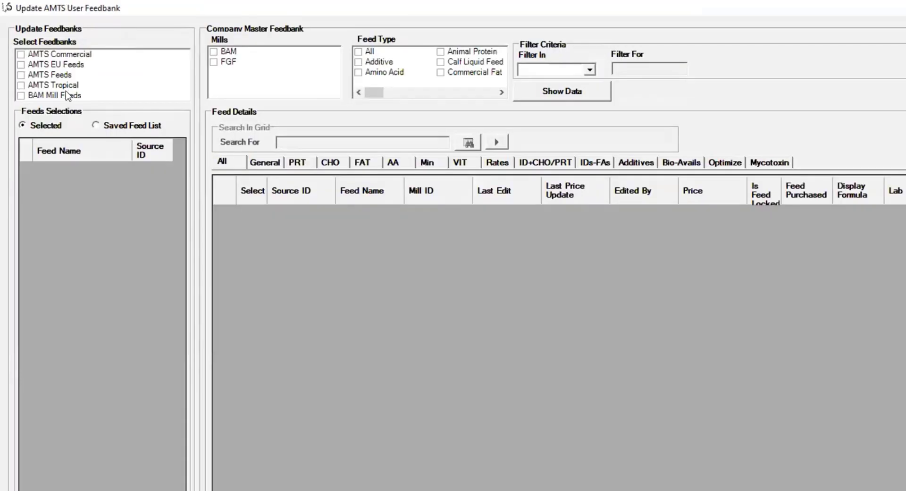
pyautogui.click(67, 94)
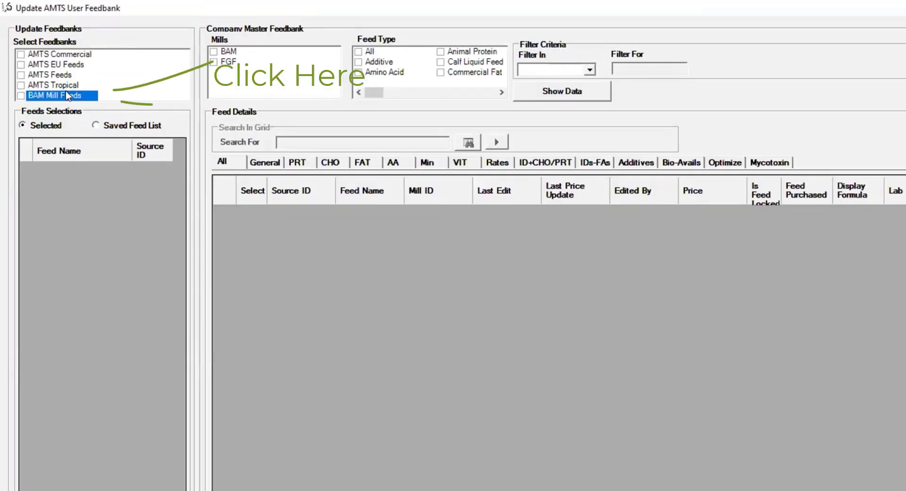
pyautogui.click(66, 92)
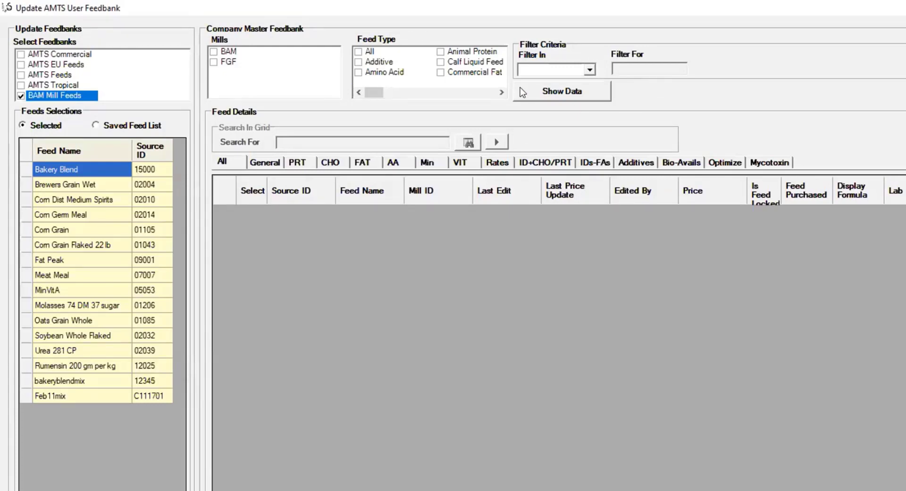
pyautogui.click(539, 90)
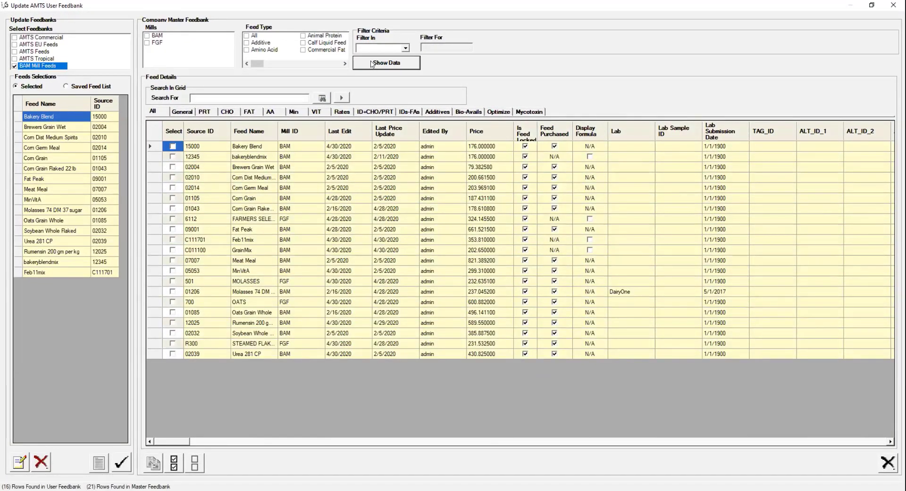
pyautogui.click(172, 147)
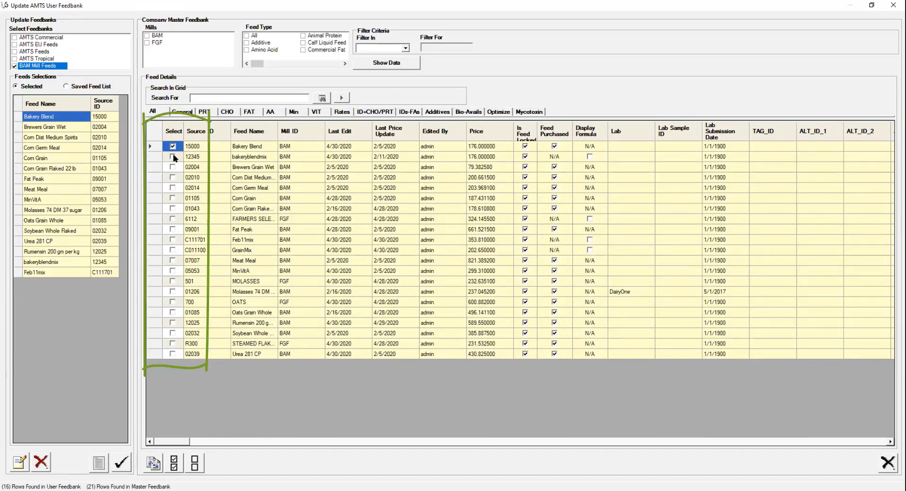
pyautogui.click(173, 157)
pyautogui.click(172, 167)
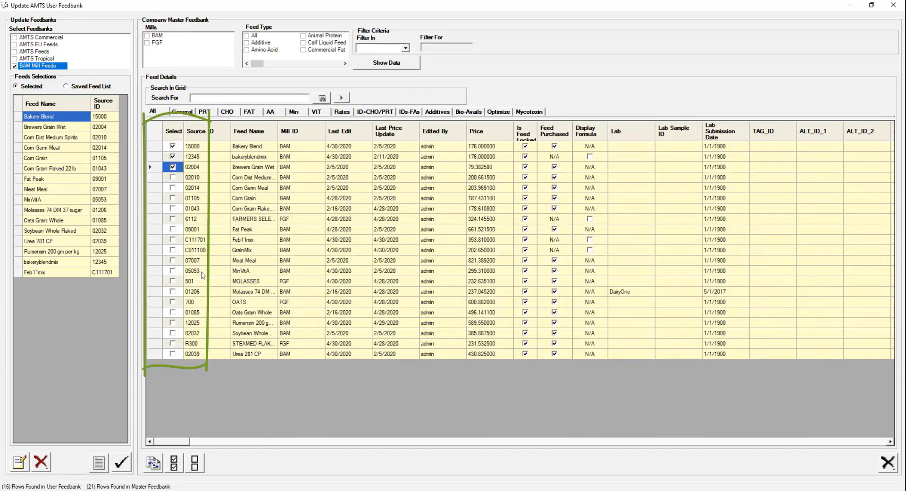
pyautogui.click(194, 465)
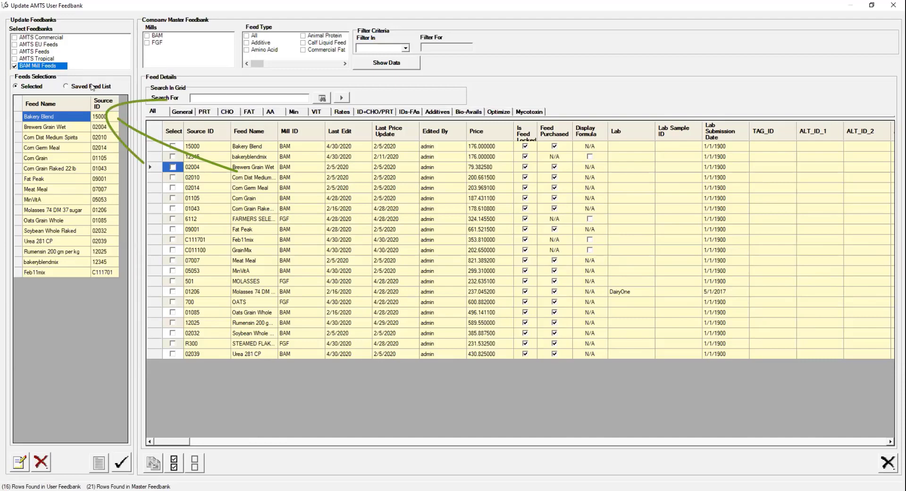
# - Update the BAM Mill Feeds feedbank using its saved feed list, and close the update window
pyautogui.click(92, 88)
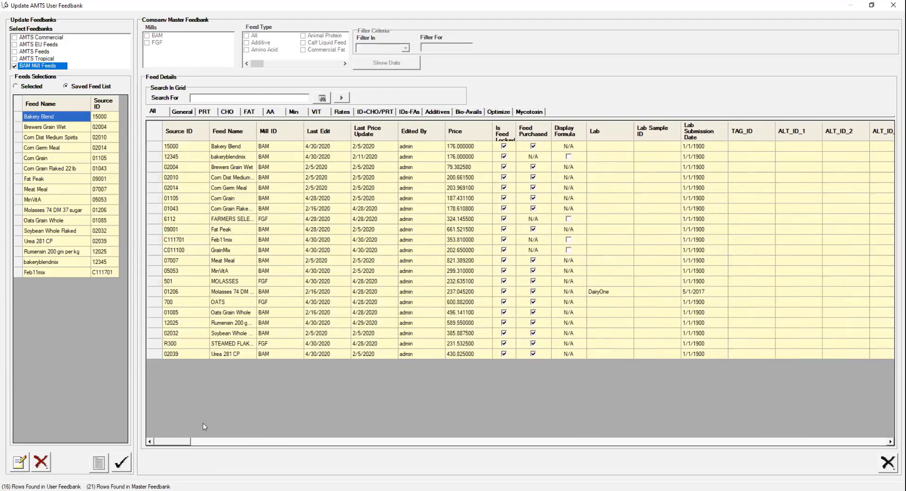
pyautogui.click(121, 463)
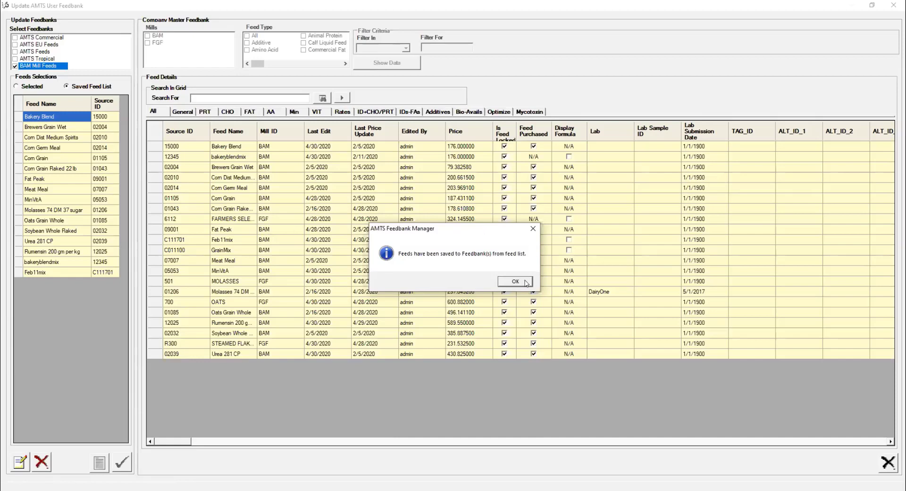
pyautogui.click(507, 283)
pyautogui.click(888, 462)
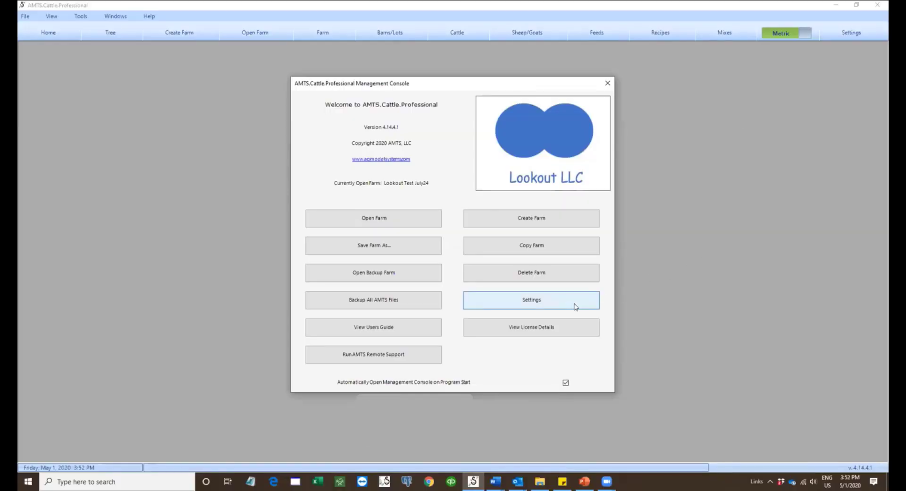
# - In AMTS.Cattle.Professional, set the feed price Reconcile Type to Detailed Confirmation in the reconciling settings and close the settings
pyautogui.click(542, 302)
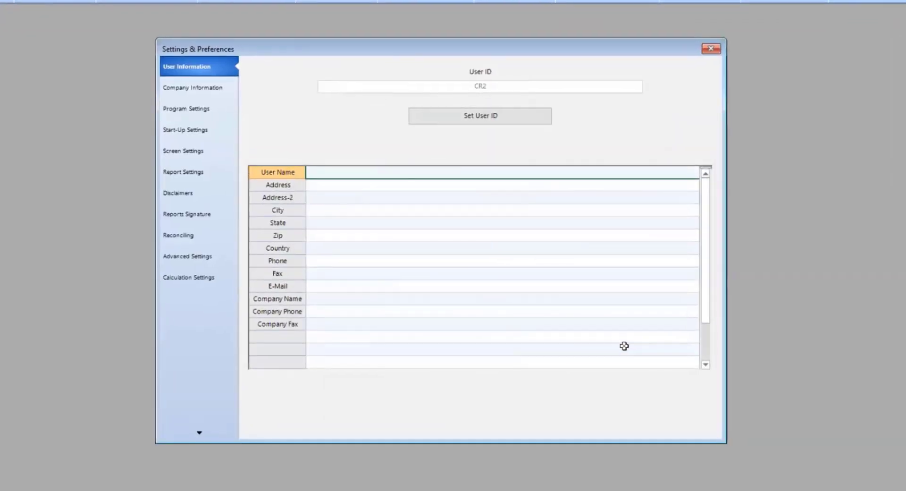
pyautogui.click(199, 235)
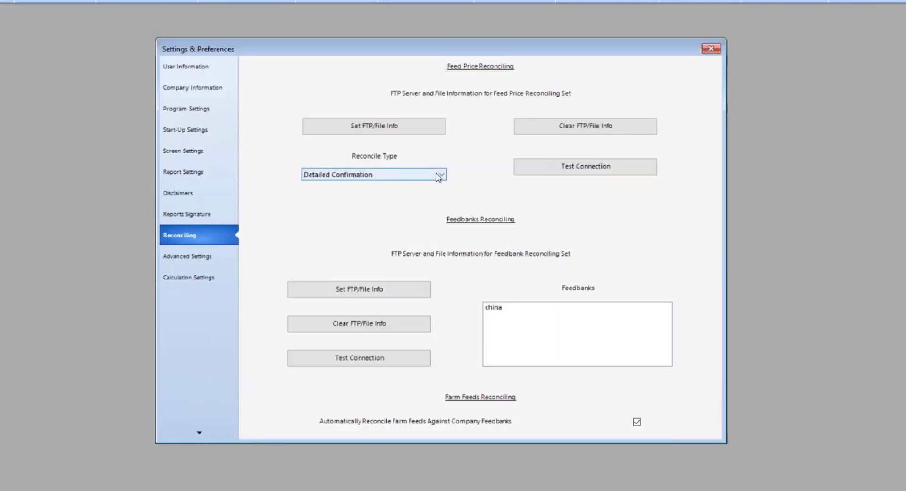
pyautogui.click(438, 176)
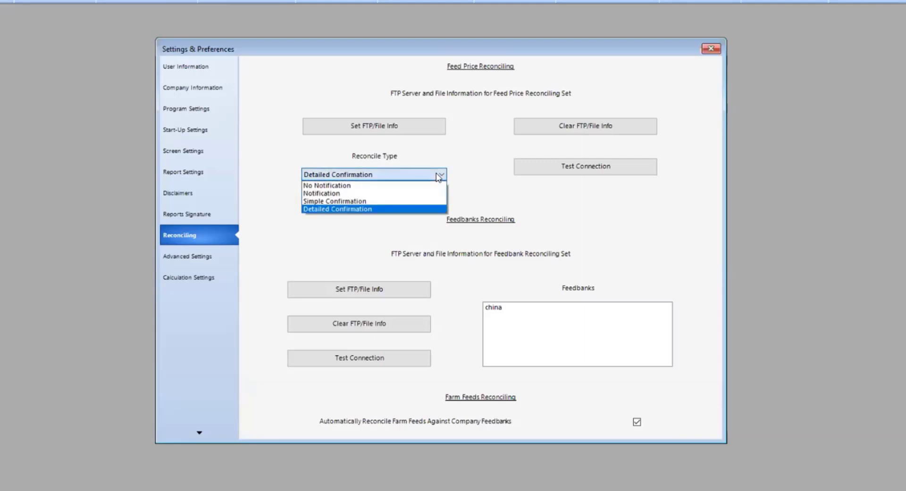
pyautogui.click(367, 209)
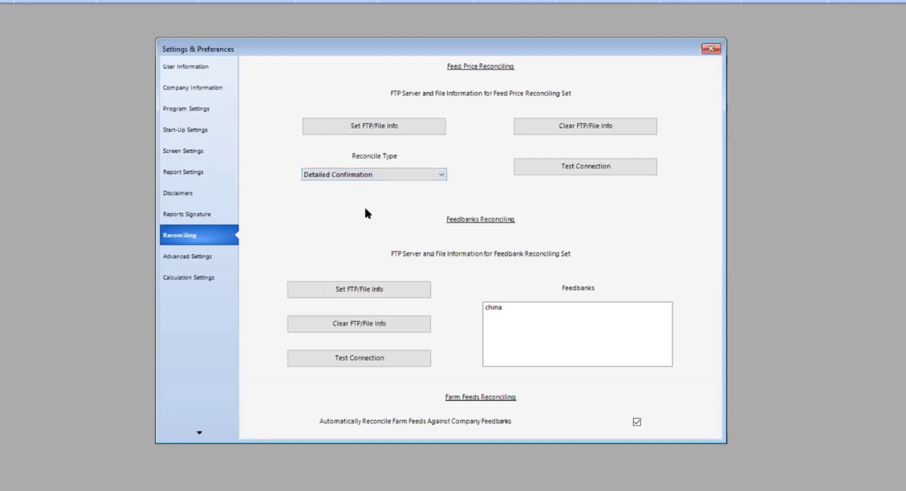
pyautogui.click(711, 48)
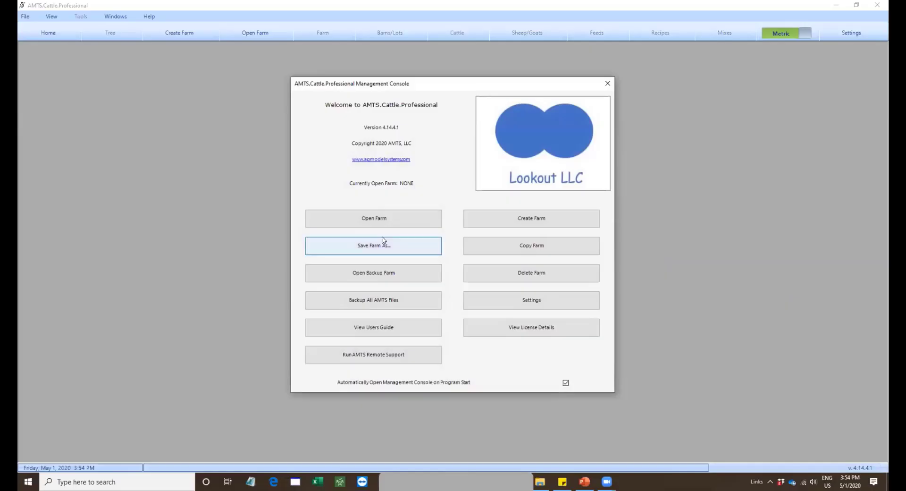
# - Open the farm Lookout Test July24 from the management console
pyautogui.click(380, 219)
pyautogui.click(472, 155)
pyautogui.click(640, 321)
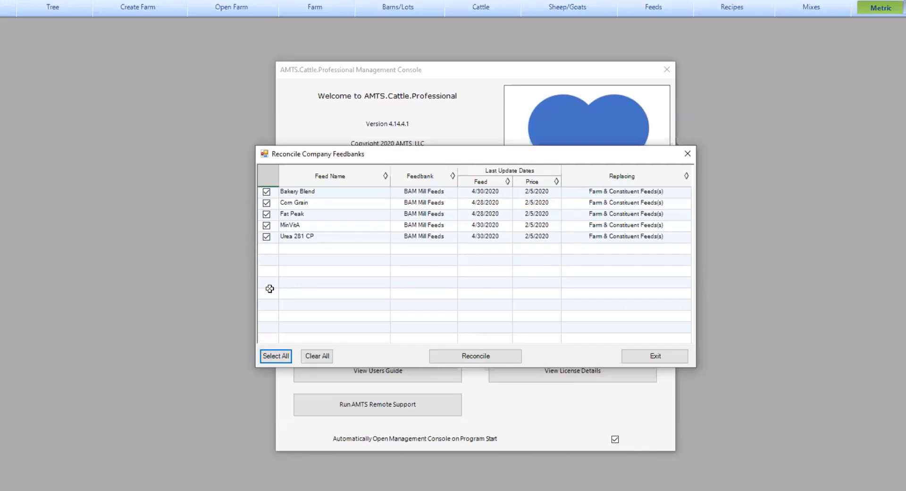
# - Reconcile the farm's Bakery Blend, Corn Grain, Fat Peak, MinVitA and Urea 281 CP with their BAM Mill Feeds versions
pyautogui.click(485, 357)
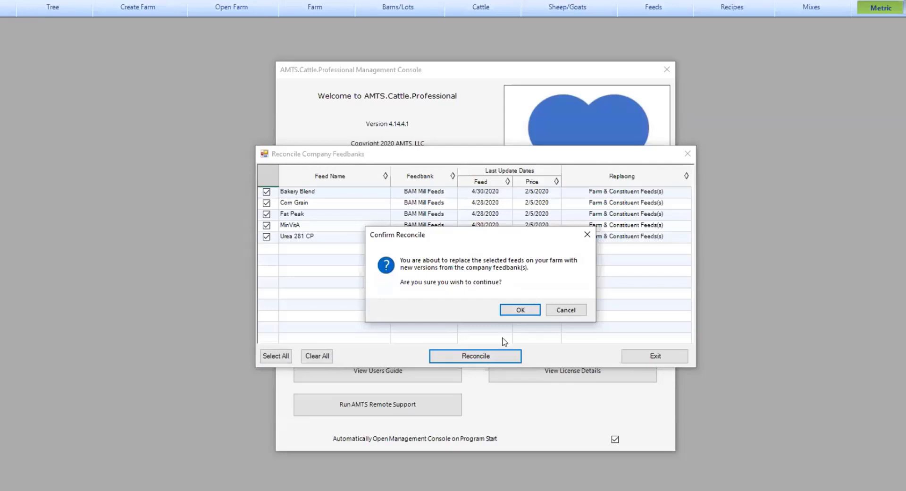
pyautogui.click(527, 310)
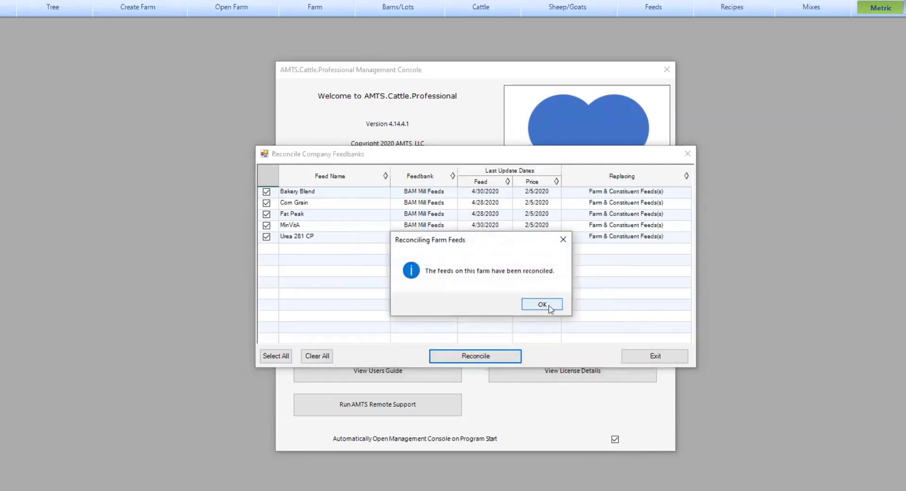
pyautogui.click(542, 304)
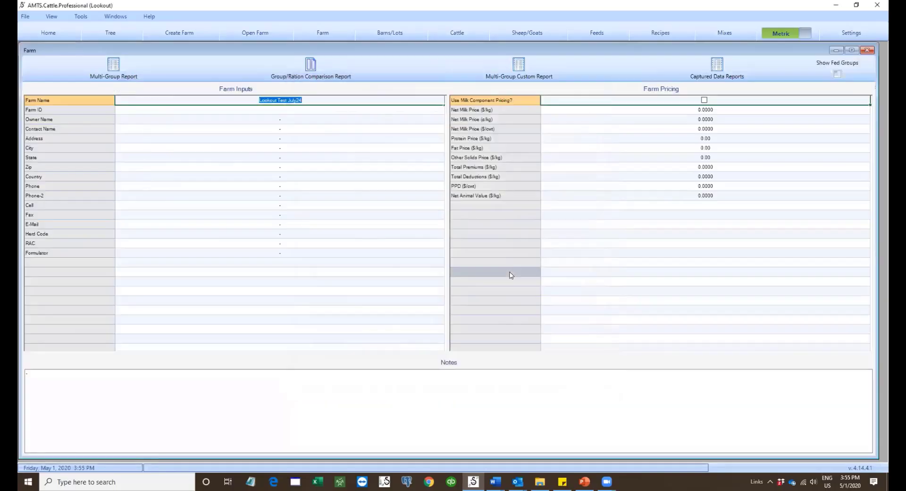
pyautogui.click(728, 5)
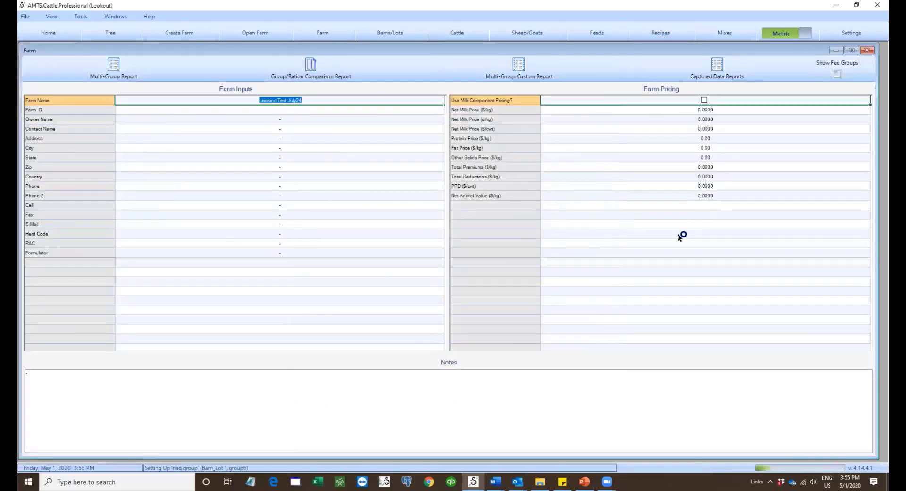